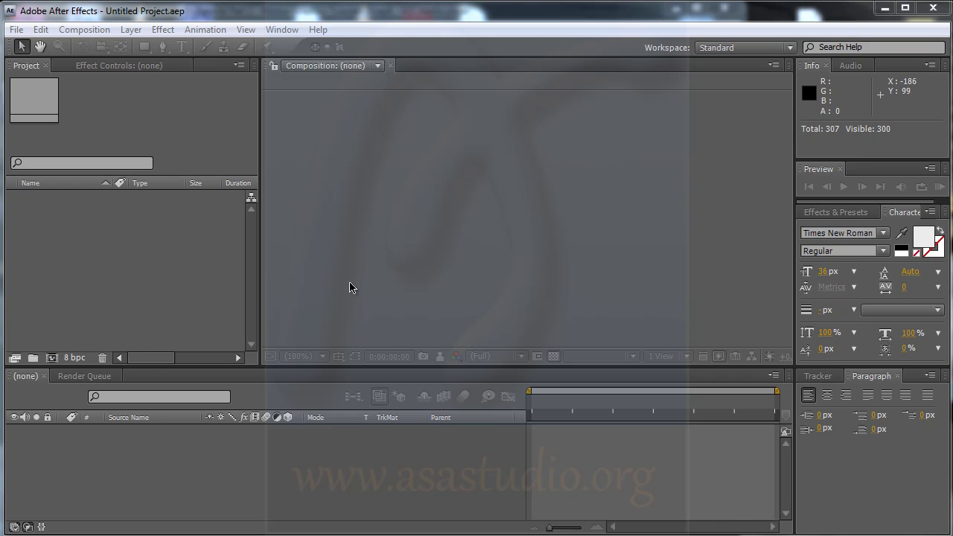
Start a new, untitled empty project from File > New > New Project.
click(15, 30)
mouse_move(29, 45)
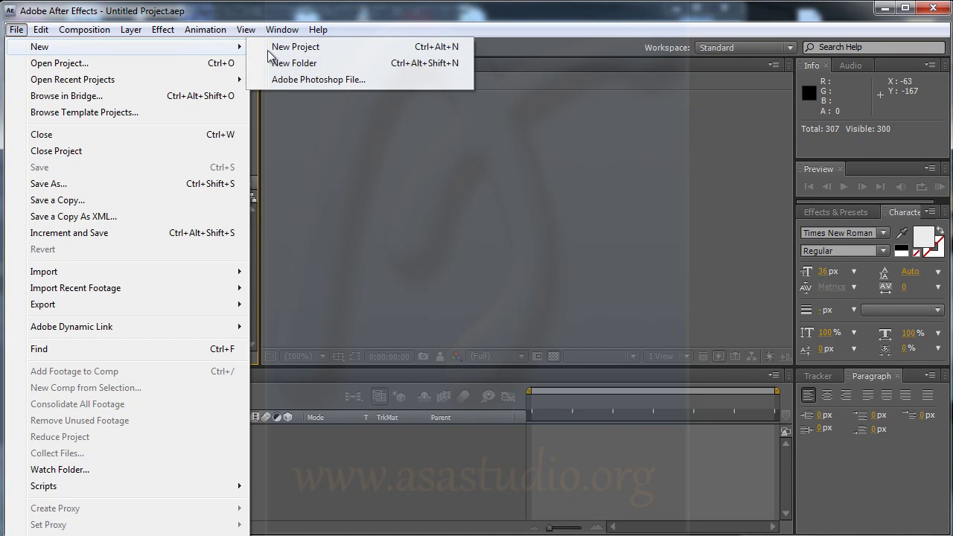
click(294, 47)
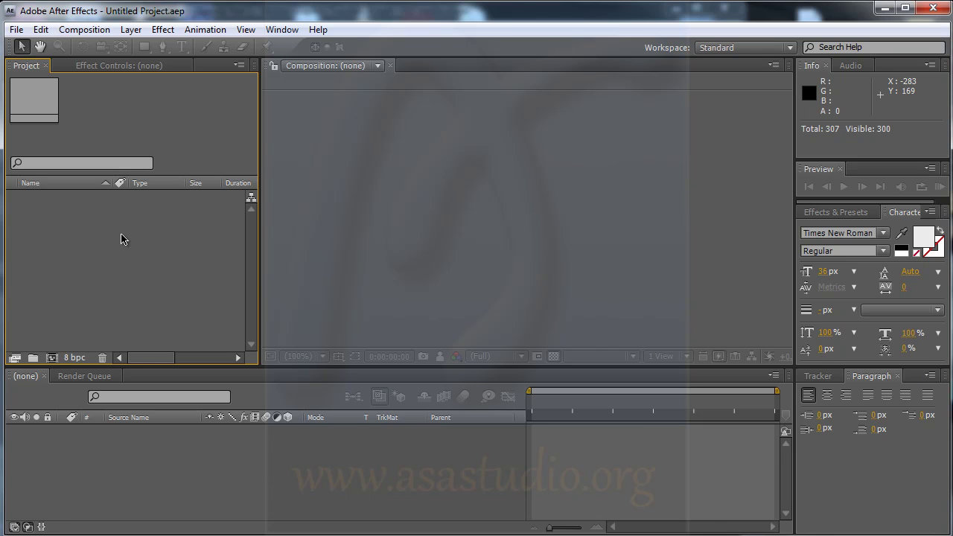
Create composition Particular-1 using HDV/HDTV 720 25 (1280×720, 25 fps), 10 seconds long.
click(88, 30)
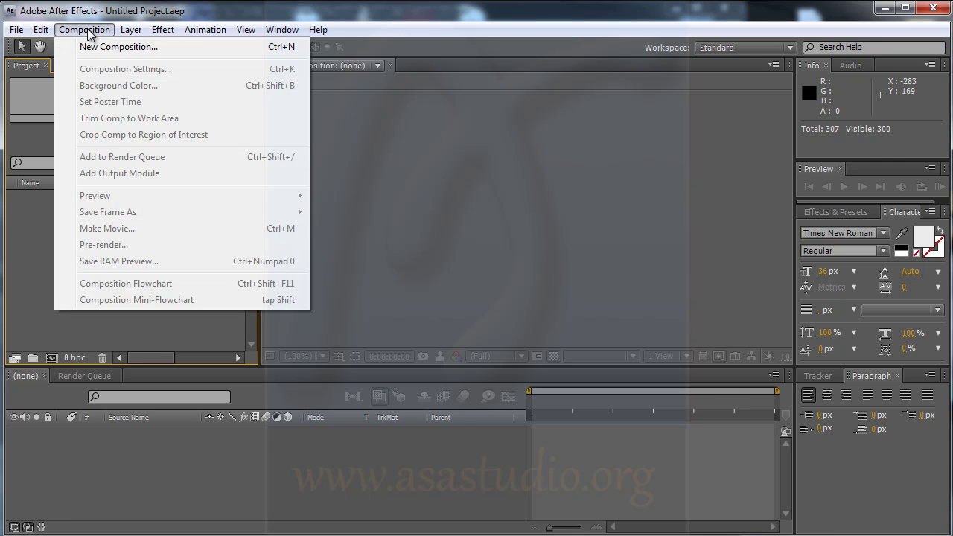
click(88, 48)
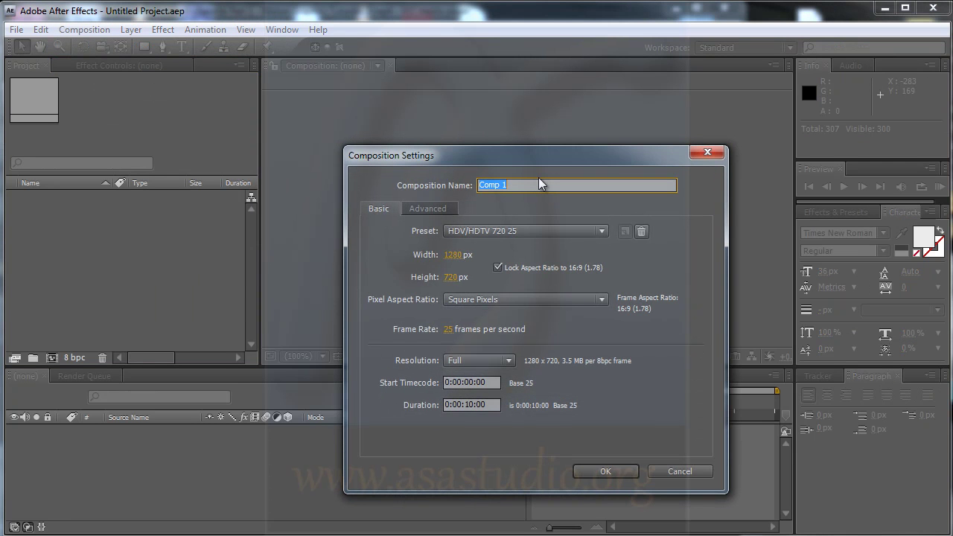
text(tut)
text(1)
text(Particula)
key(shift+Right)
key(shift+Right)
key(shift+Right)
click(470, 406)
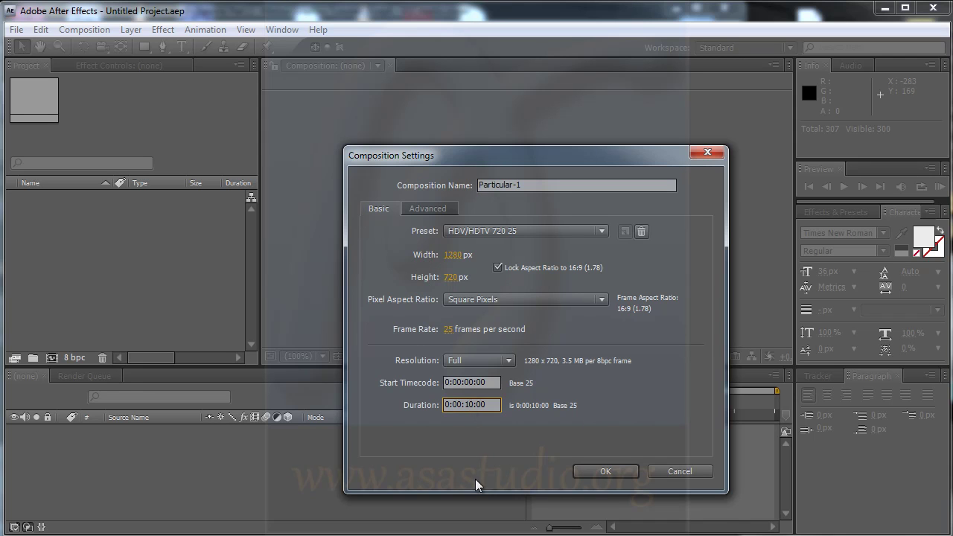
click(613, 475)
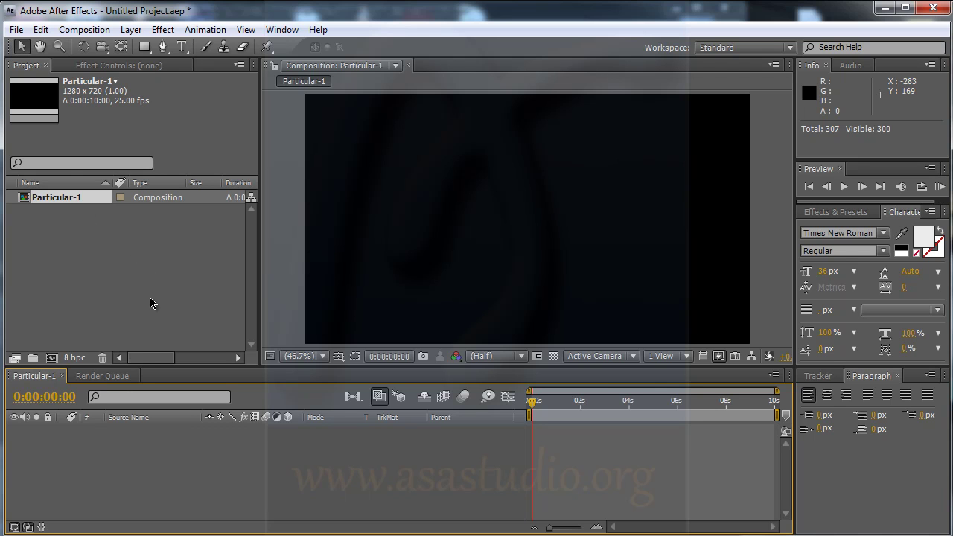
Browse the Effect menu without choosing, then bring up the Layer > New submenu.
click(163, 30)
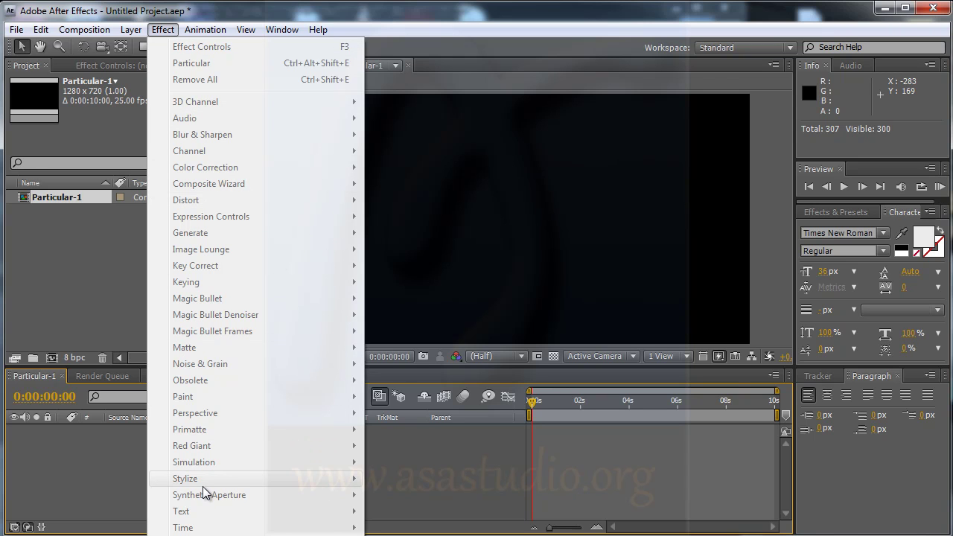
click(128, 452)
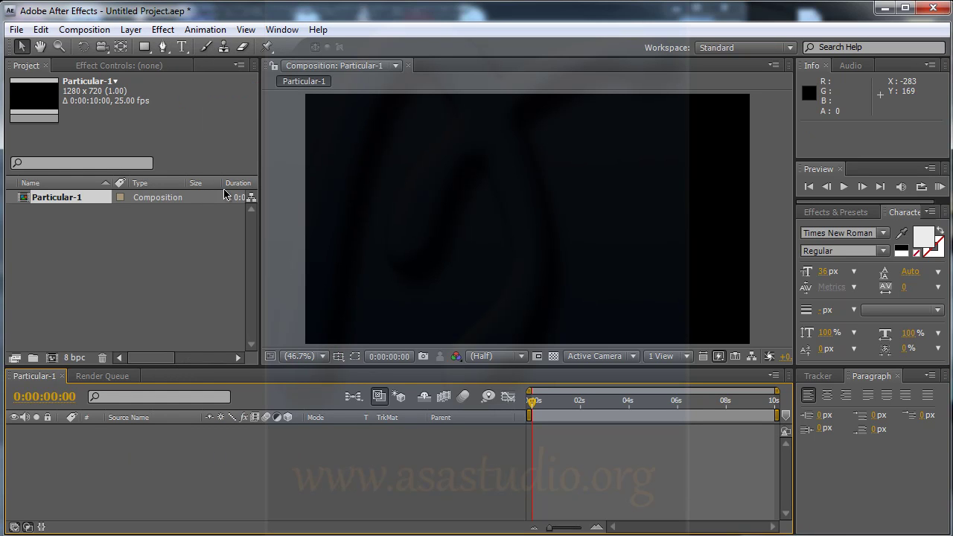
click(129, 29)
mouse_move(140, 43)
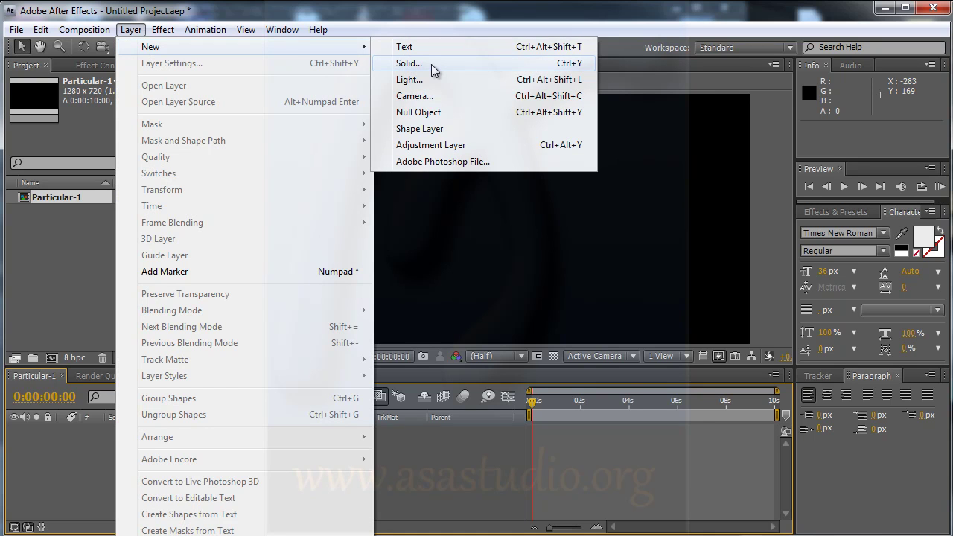
Add a comp-size 1280×720 solid named 'particular-efek' to Particular-1.
click(432, 64)
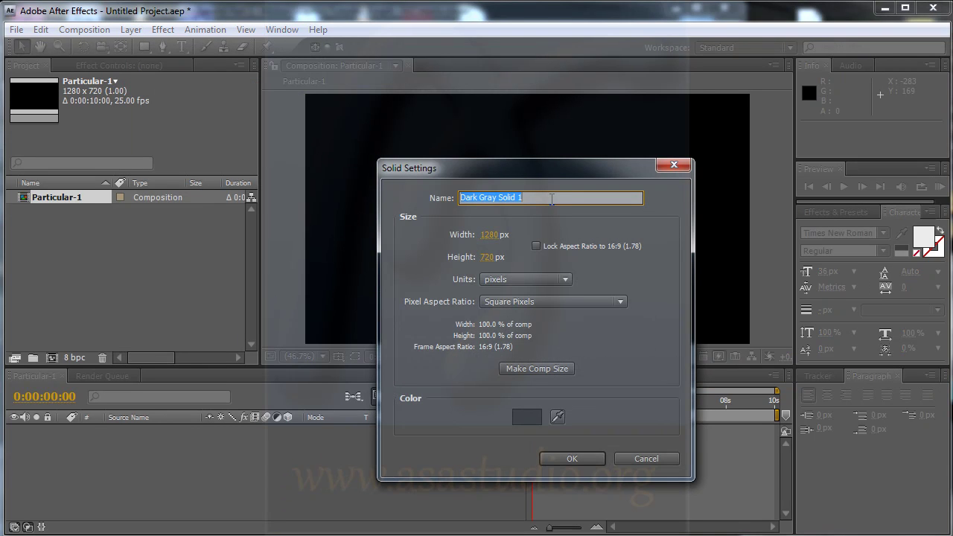
text(particular)
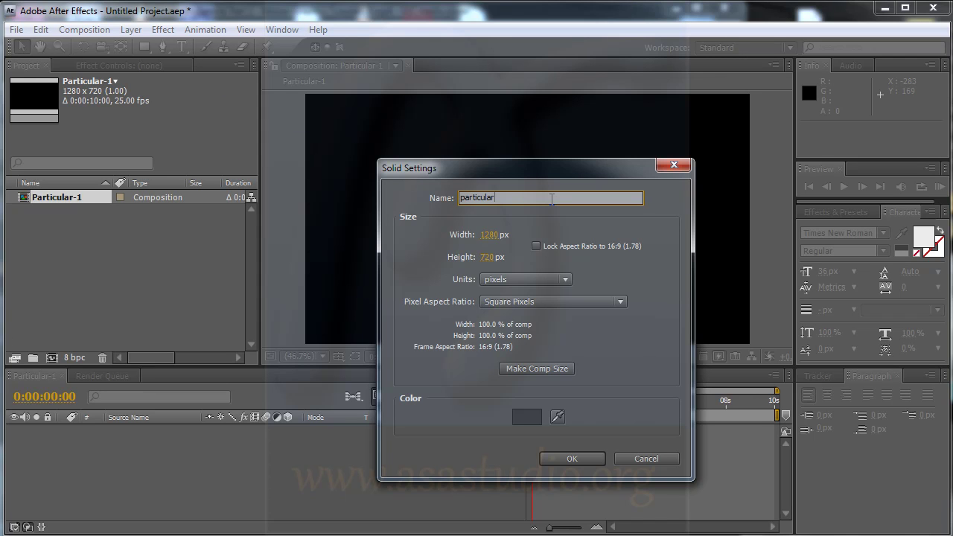
text(-efek)
click(578, 459)
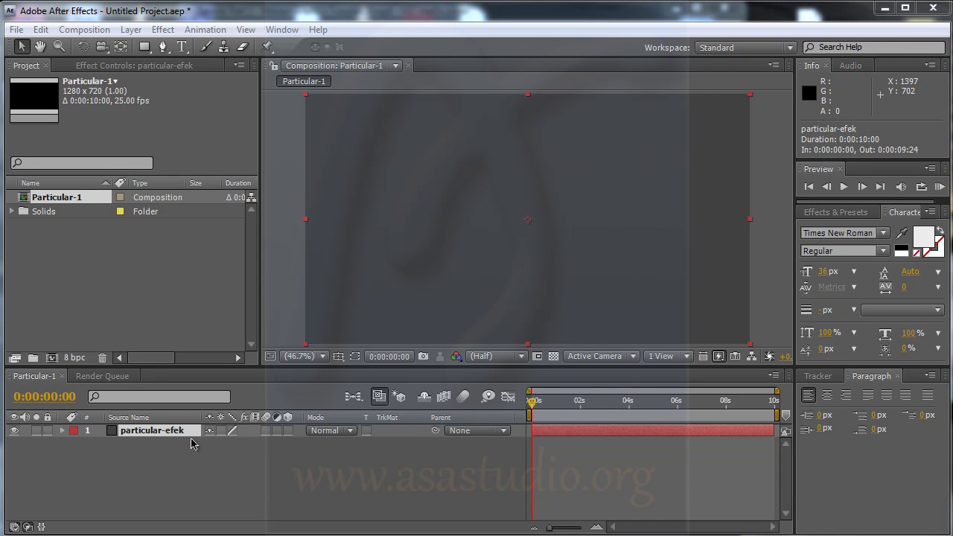
Apply the Trapcode Particular effect to the particular-efek solid with default settings.
click(169, 35)
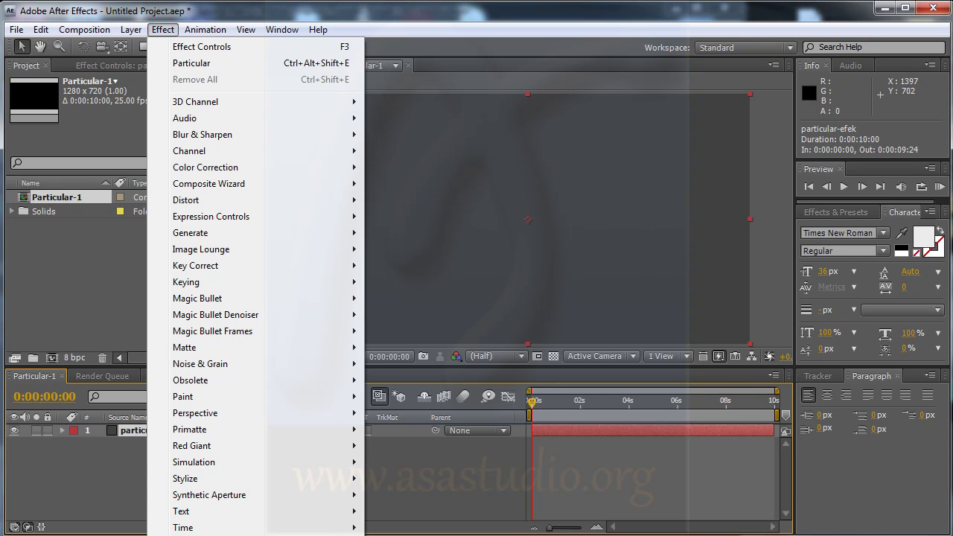
key(ctrl+alt+shift+e)
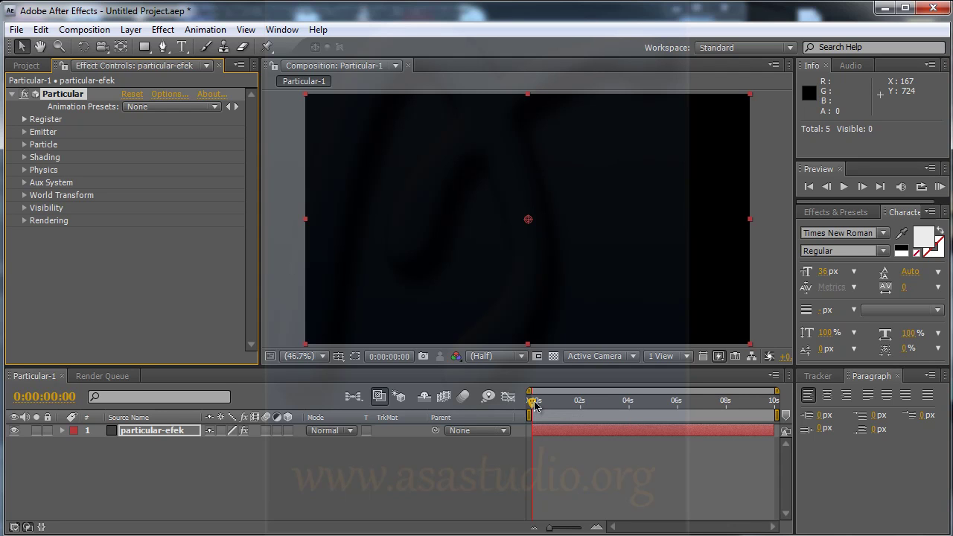
click(572, 407)
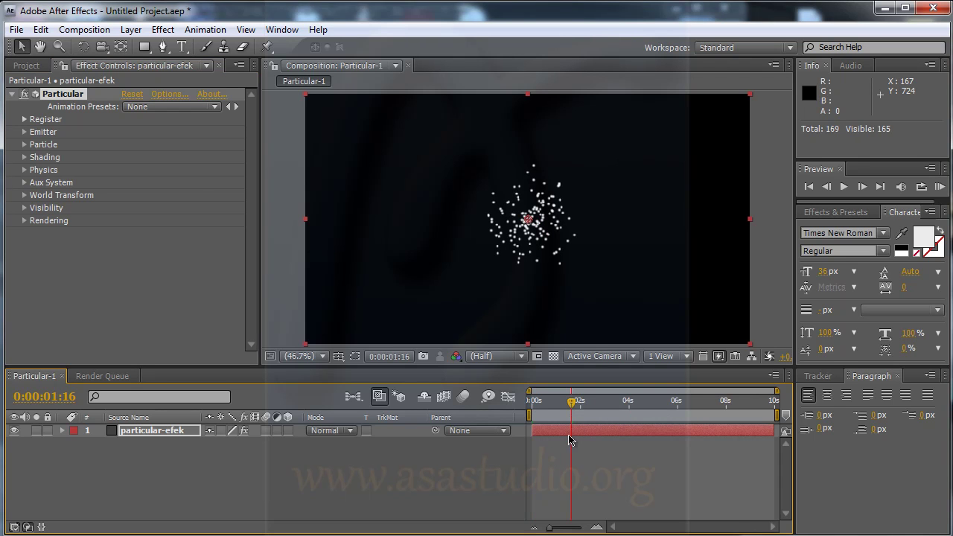
mouse_move(616, 405)
mouse_down()
mouse_move(742, 405)
mouse_move(532, 405)
mouse_up()
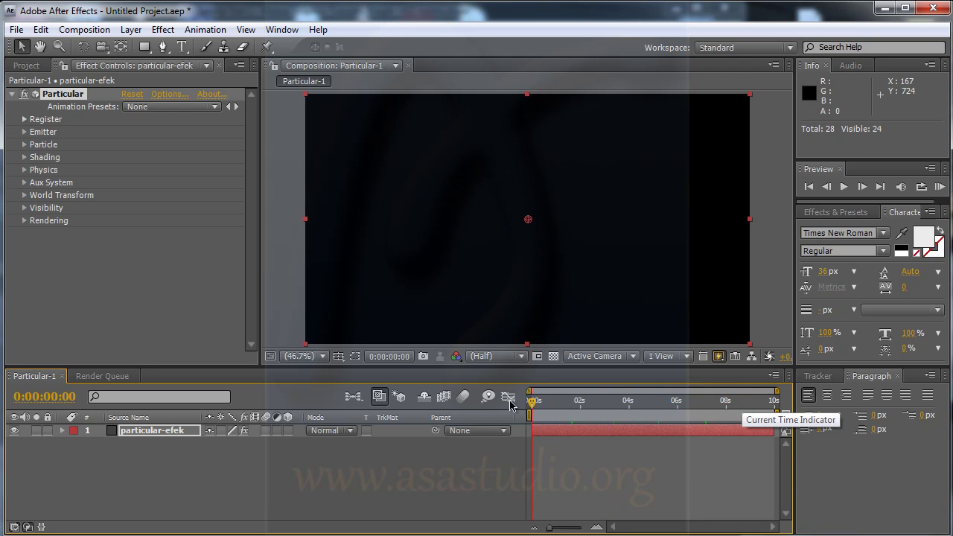
click(940, 189)
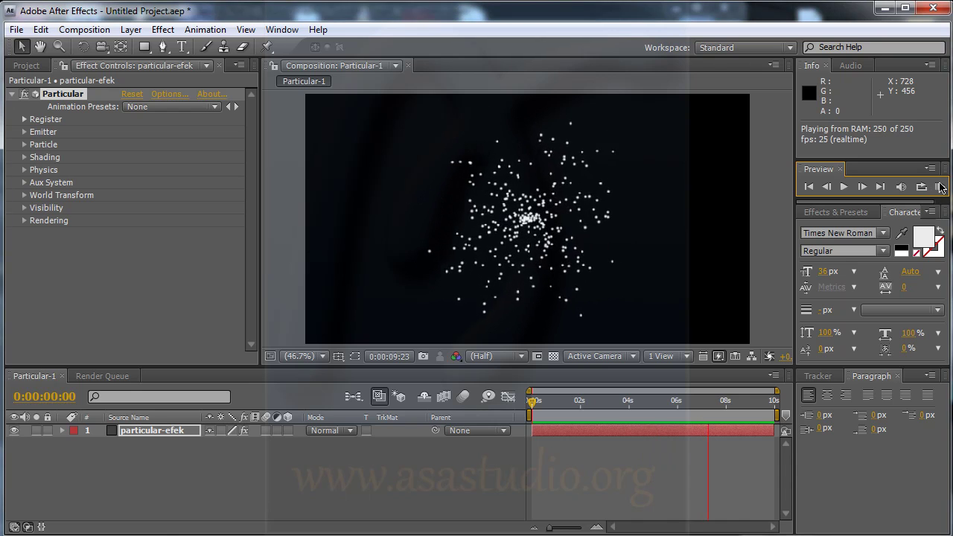
key(space)
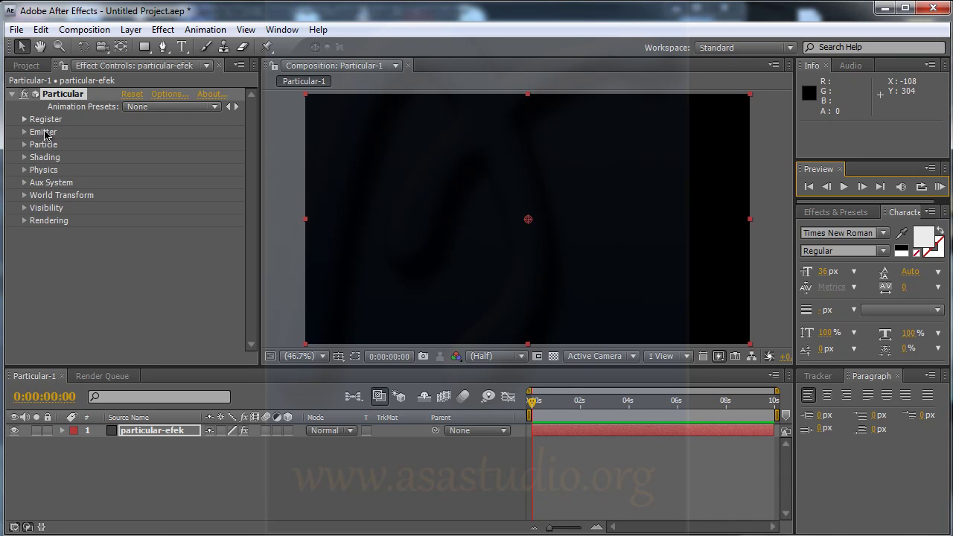
click(73, 95)
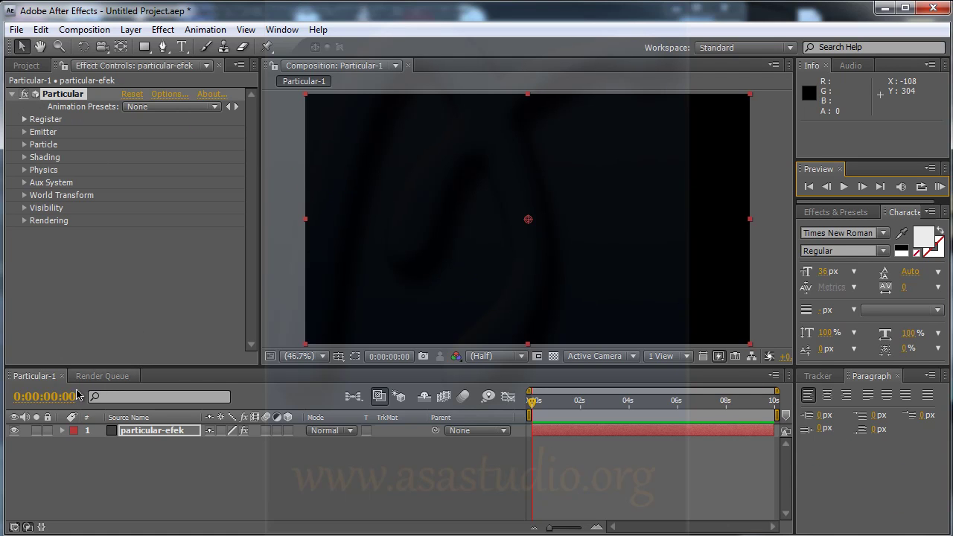
click(143, 434)
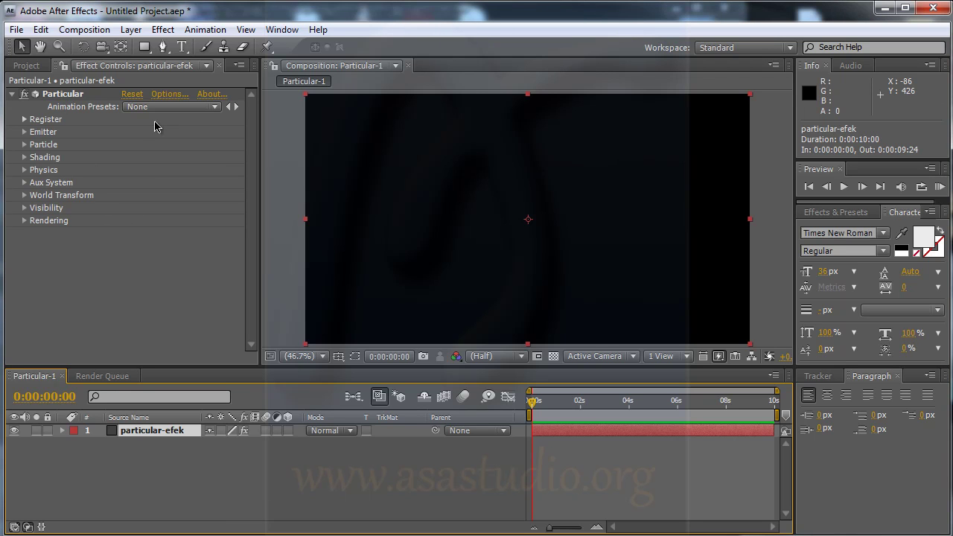
click(134, 32)
Add a Camera 1 layer using the 50mm preset.
mouse_move(153, 46)
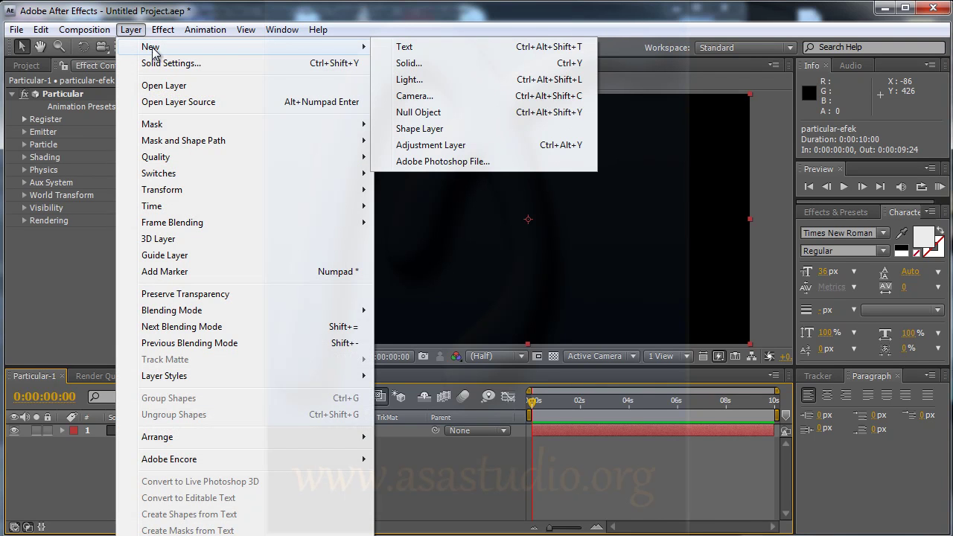
click(454, 97)
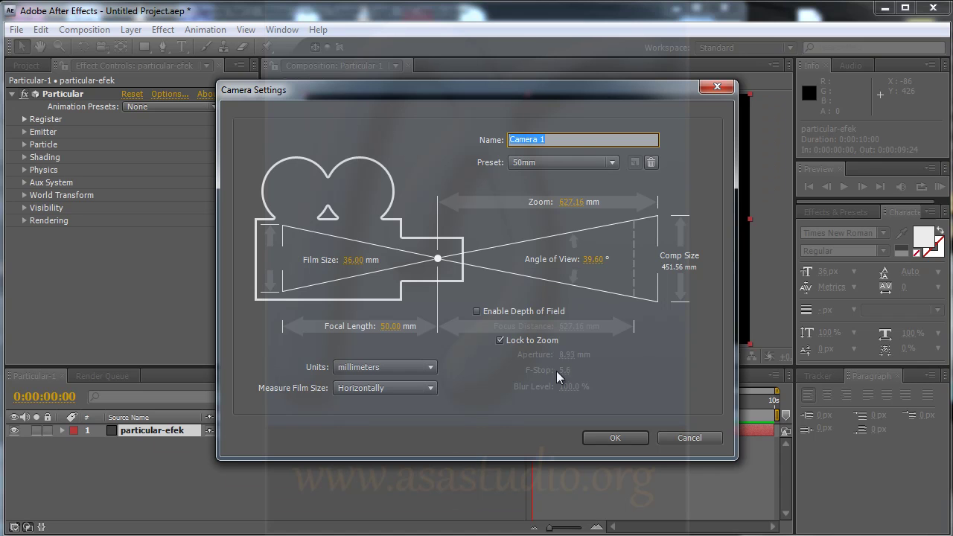
click(614, 437)
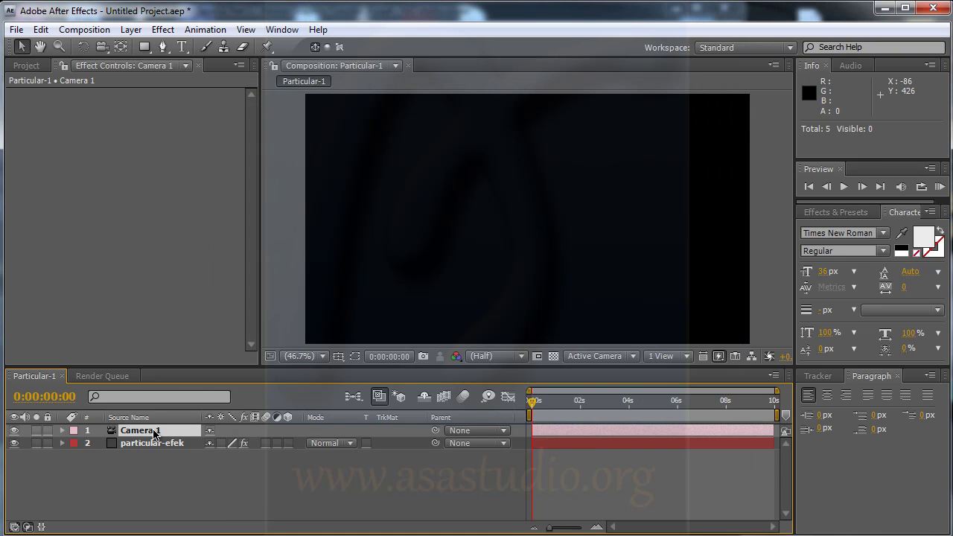
Move the time indicator via 2 s to 0:00:06:19 and select Camera 1.
click(580, 403)
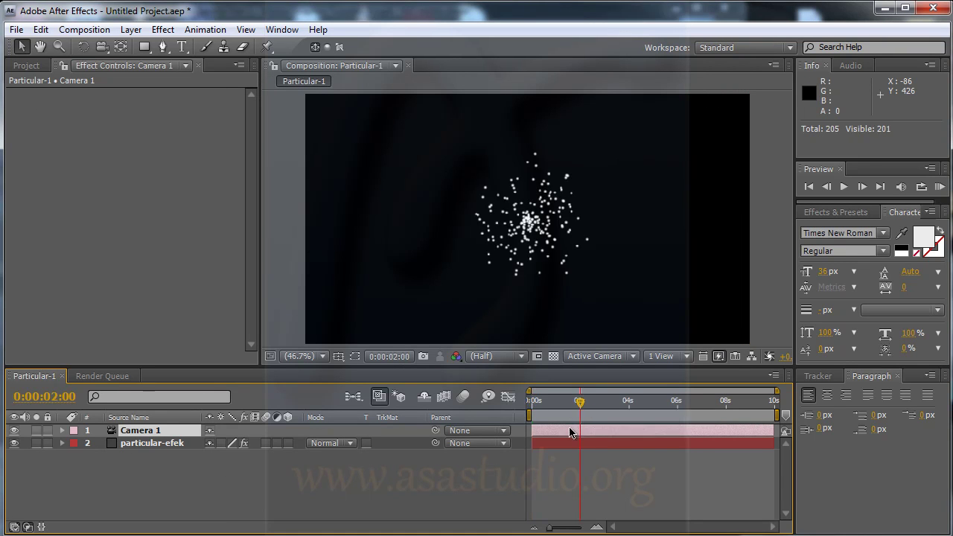
click(696, 403)
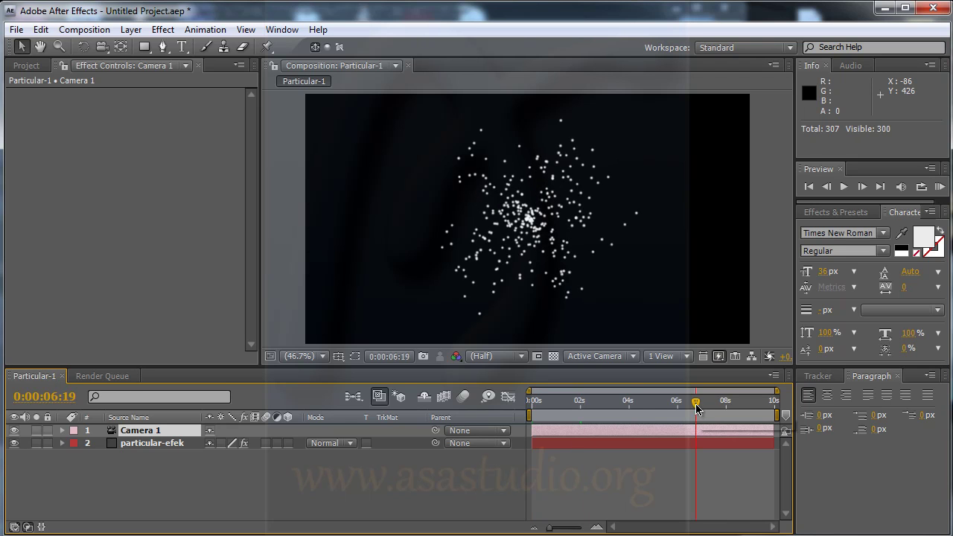
click(136, 433)
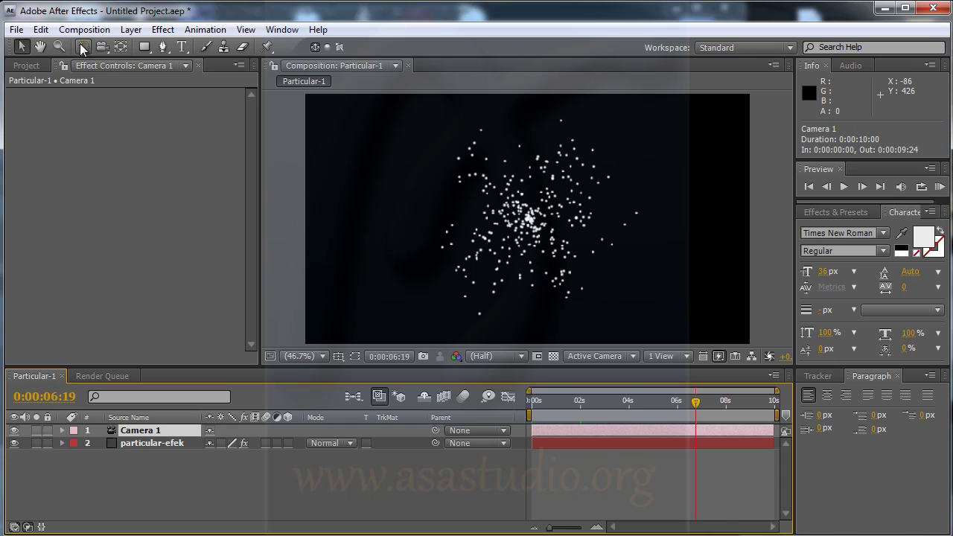
Orbit Camera 1 around the particle cloud with the Orbit Camera Tool from several angles.
drag(105, 48, 135, 65)
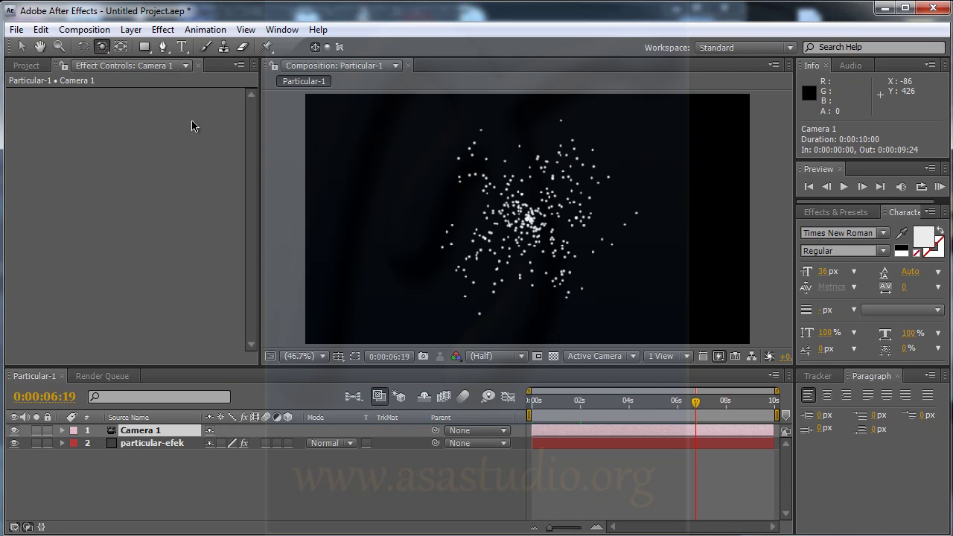
mouse_move(515, 215)
mouse_down()
mouse_move(509, 254)
mouse_move(530, 272)
mouse_move(505, 262)
mouse_up()
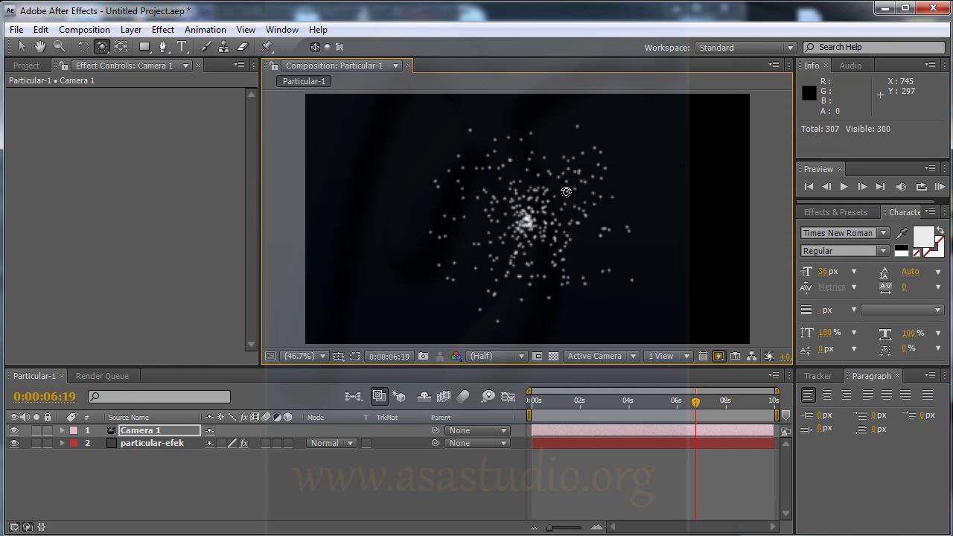
drag(588, 193, 653, 176)
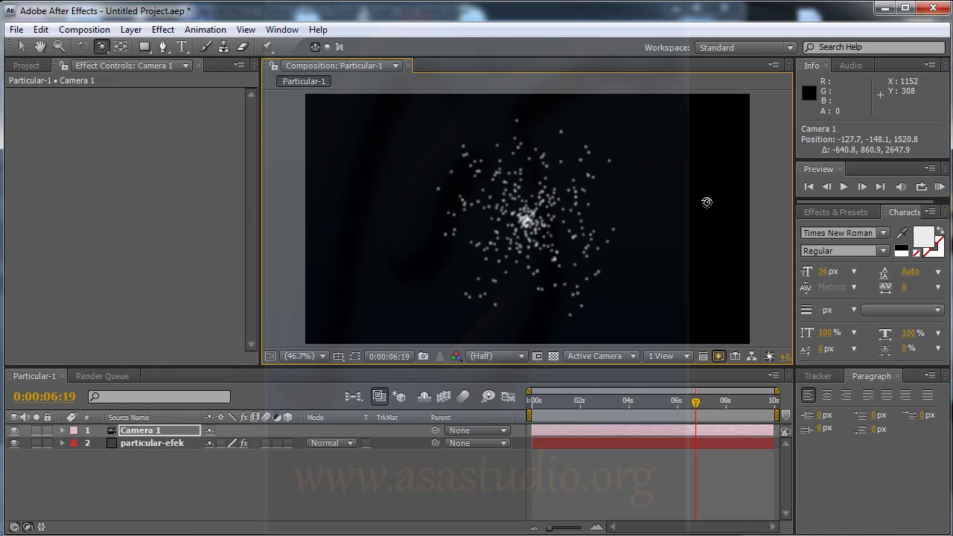
drag(653, 176, 793, 206)
mouse_move(664, 221)
mouse_down()
mouse_move(552, 242)
mouse_move(546, 257)
mouse_move(611, 231)
mouse_up()
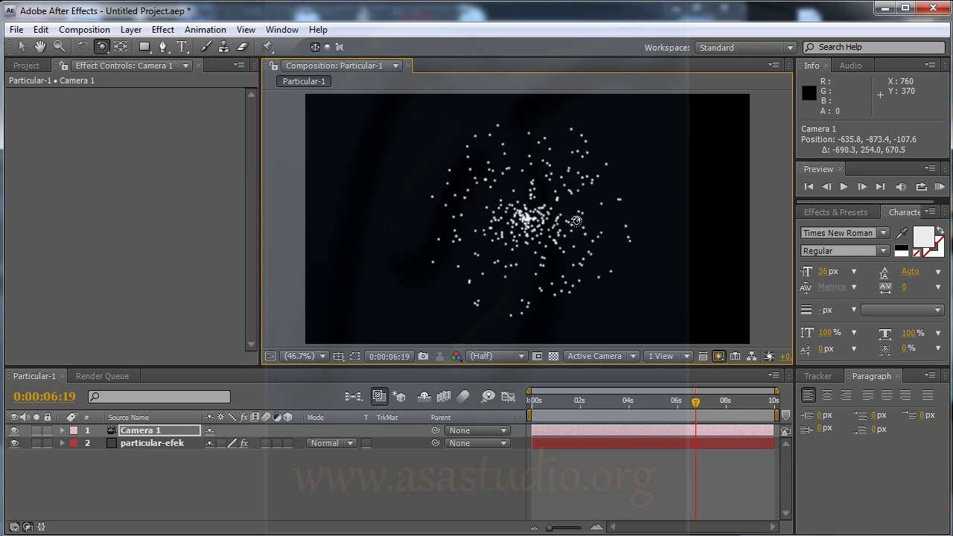
drag(414, 219, 525, 249)
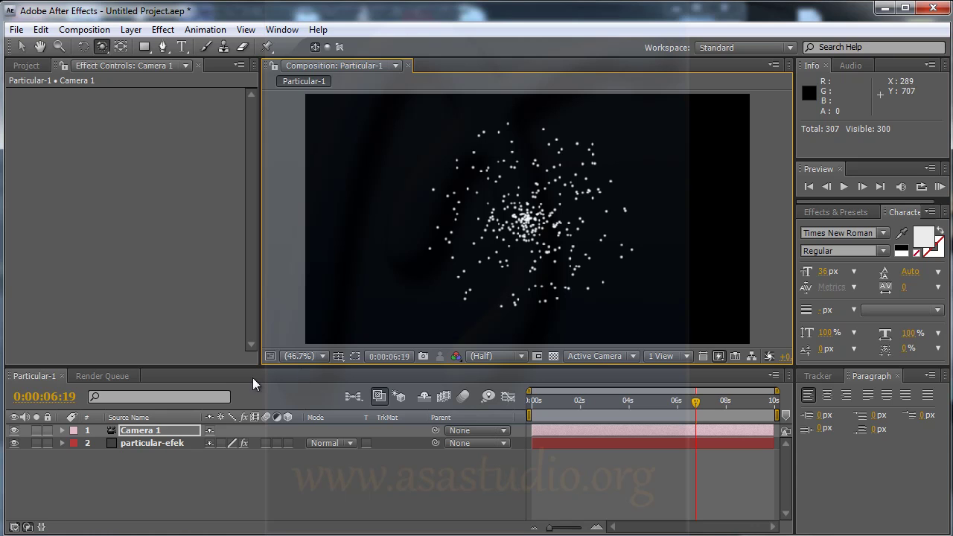
Turn on the 3D Layer switch for particular-efek and accept the 2D-layer warning.
click(161, 434)
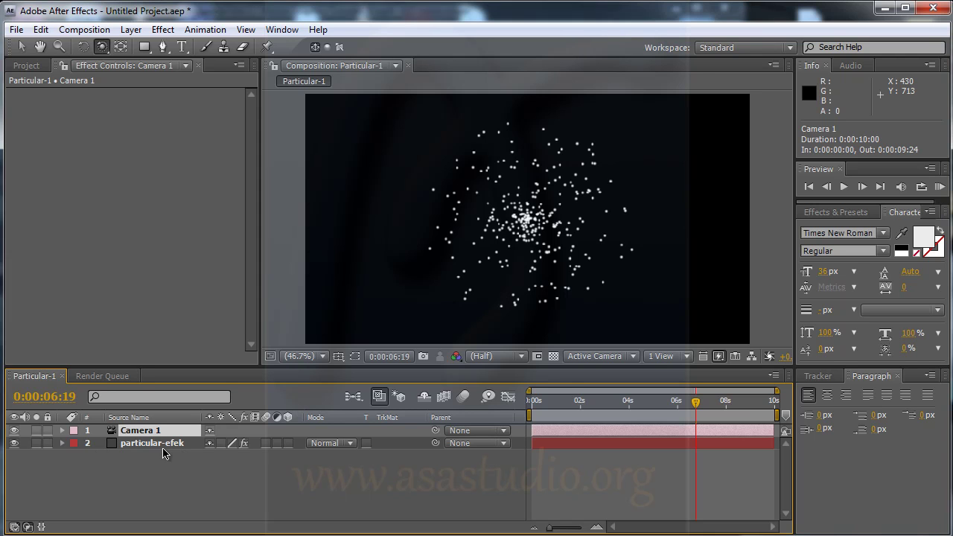
click(290, 444)
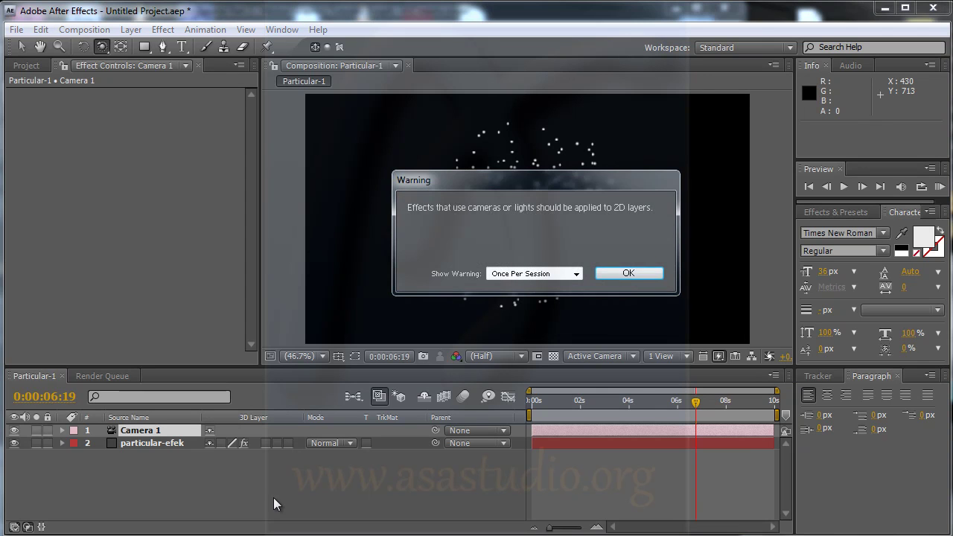
click(625, 274)
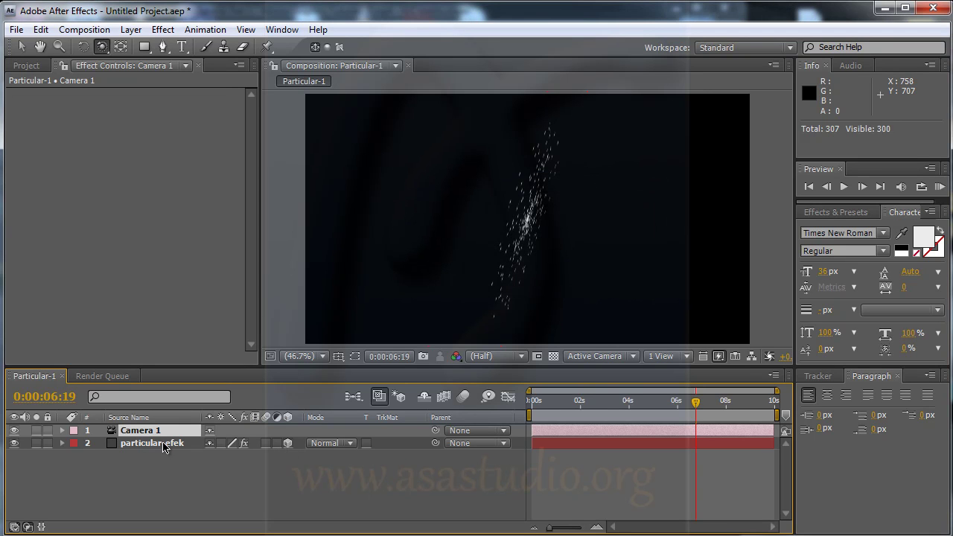
Orbit Camera 1 until the 3D particle layer appears as a thin vertical streak.
click(102, 49)
mouse_move(522, 213)
mouse_down()
mouse_move(543, 222)
mouse_move(499, 183)
mouse_move(530, 173)
mouse_move(529, 186)
mouse_move(453, 138)
mouse_move(593, 143)
mouse_up()
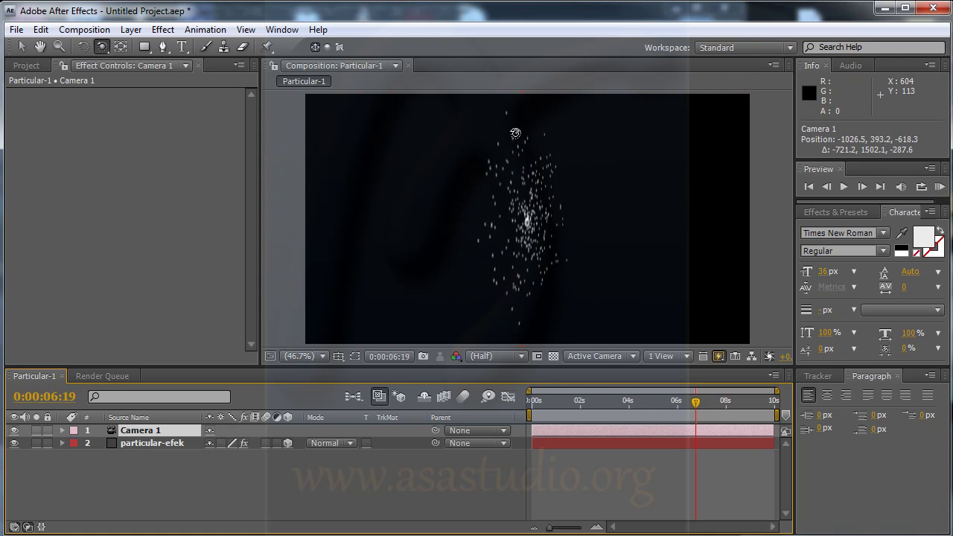
mouse_move(645, 163)
mouse_down()
mouse_move(605, 222)
mouse_move(641, 204)
mouse_move(686, 202)
mouse_move(681, 237)
mouse_move(644, 255)
mouse_move(636, 206)
mouse_move(608, 261)
mouse_move(512, 269)
mouse_move(489, 219)
mouse_move(466, 201)
mouse_move(534, 168)
mouse_move(552, 194)
mouse_up()
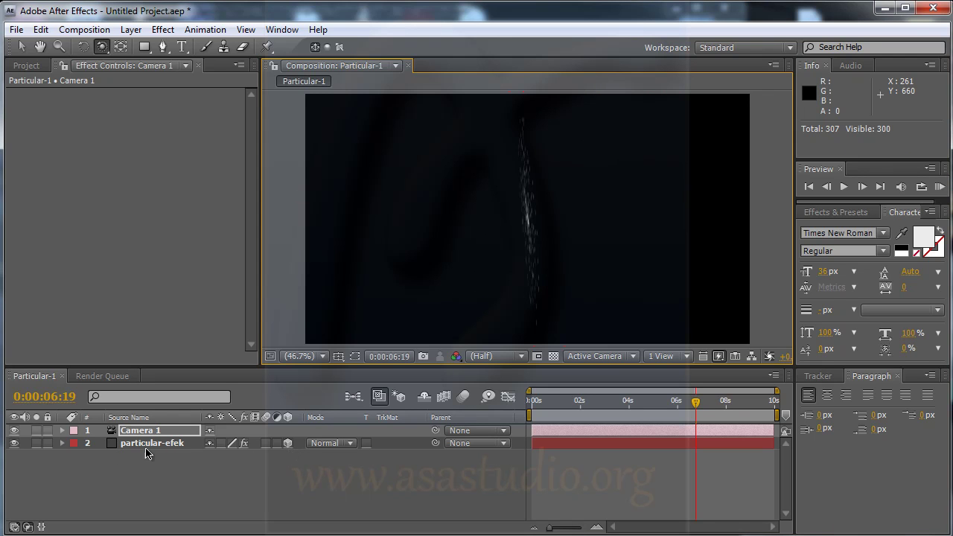
Switch off 3D on particular-efek, orbit Camera 1, and select the layer to show its Particular settings.
click(288, 443)
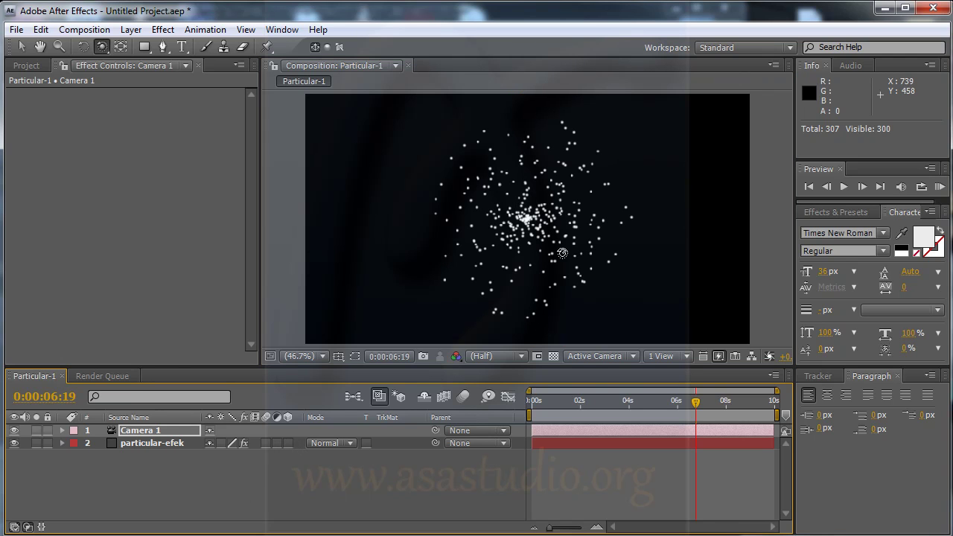
mouse_move(562, 253)
mouse_down()
mouse_move(661, 141)
mouse_move(456, 231)
mouse_move(667, 163)
mouse_move(403, 218)
mouse_move(411, 206)
mouse_up()
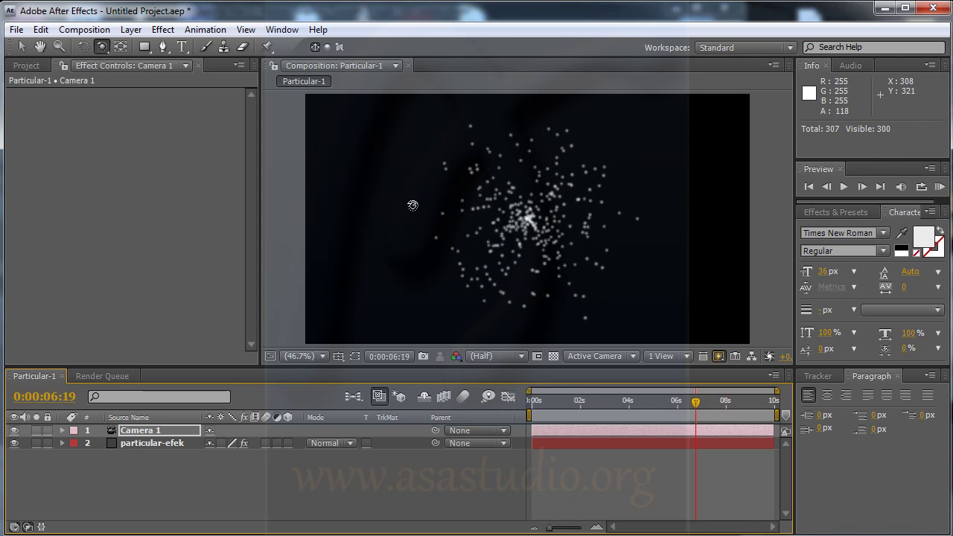
click(137, 445)
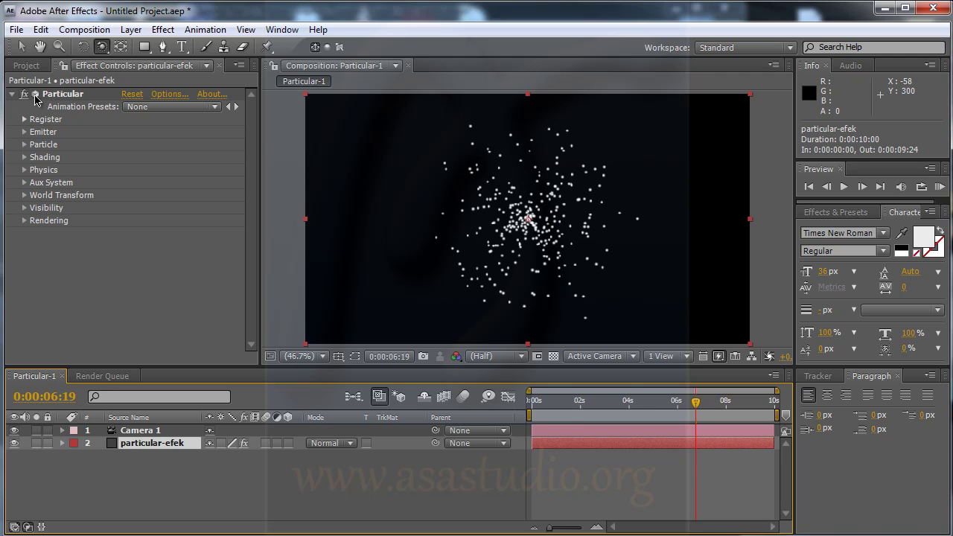